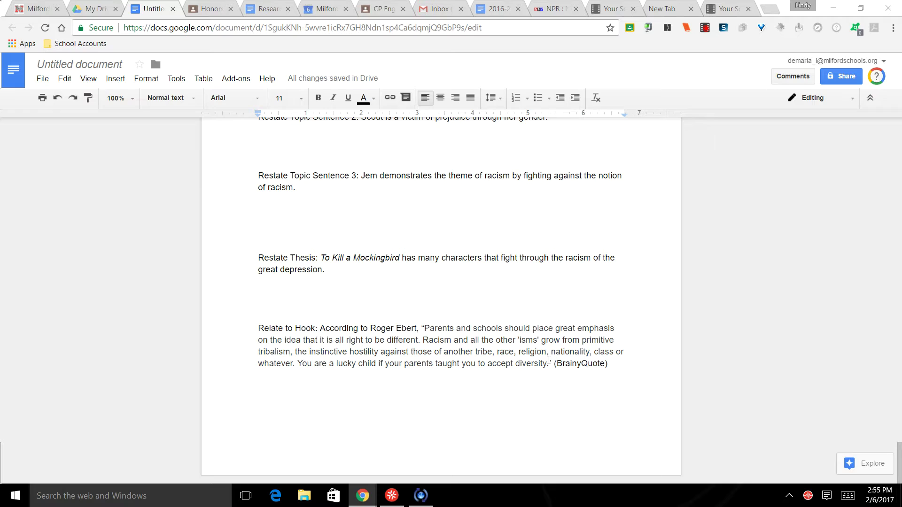
Insert a page break after the essay and type 'Works Cited' on the new page
left_click(606, 364)
left_click(116, 79)
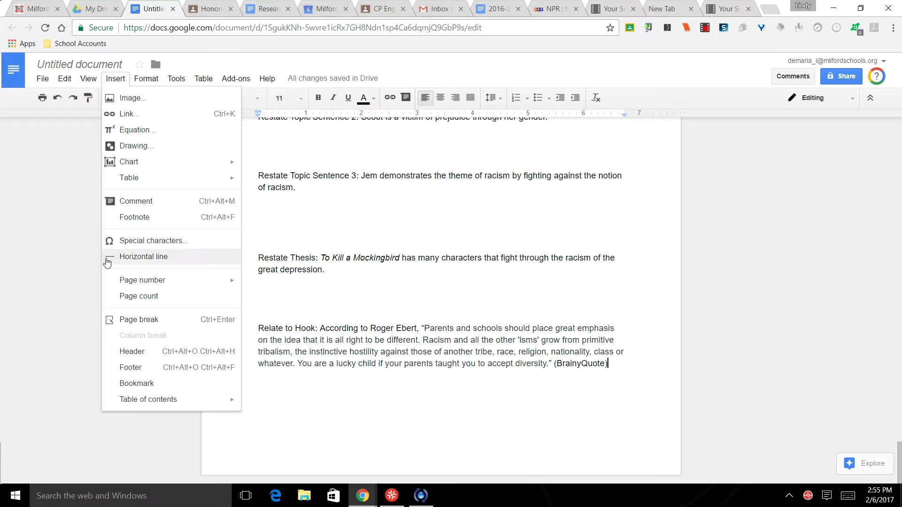
left_click(125, 319)
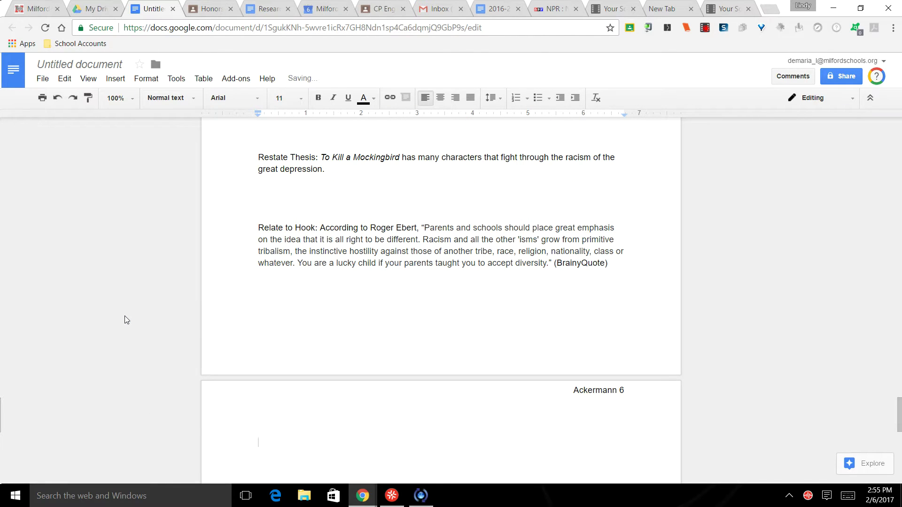
type("Works Cited")
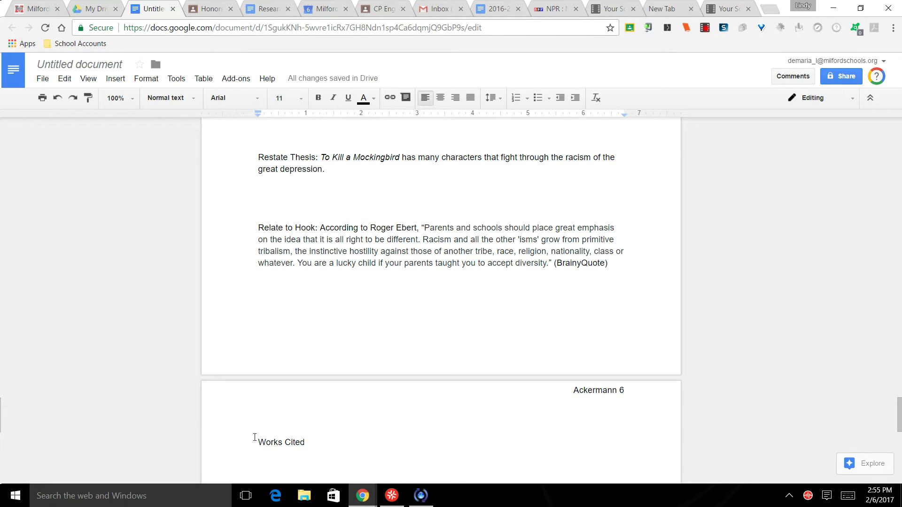
mouse_move(259, 442)
left_mouse_down()
mouse_move(285, 450)
mouse_move(306, 441)
mouse_move(260, 446)
left_mouse_up()
Add a blank line below the 'Works Cited' heading
key("Return")
Copy the source citation from the Symbolism and Racism in To Kill a Mockingbird article in Classroom
left_click(217, 18)
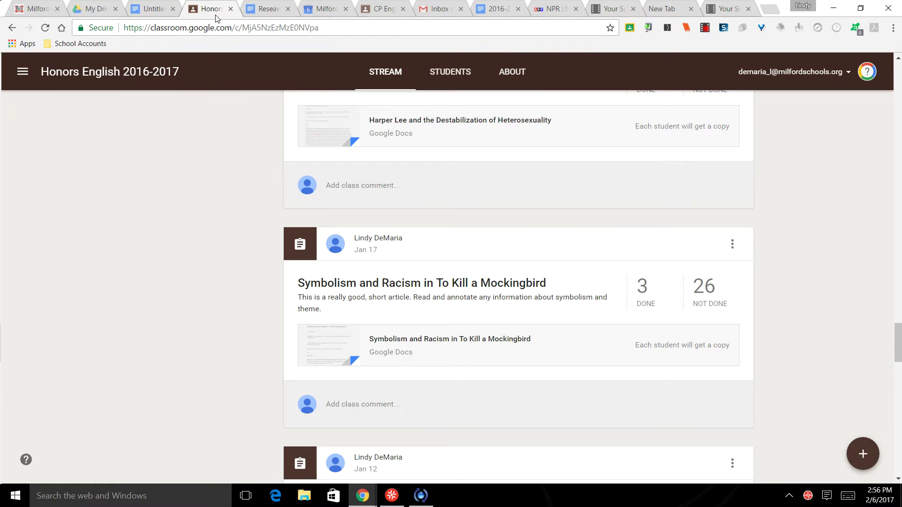
left_click(390, 339)
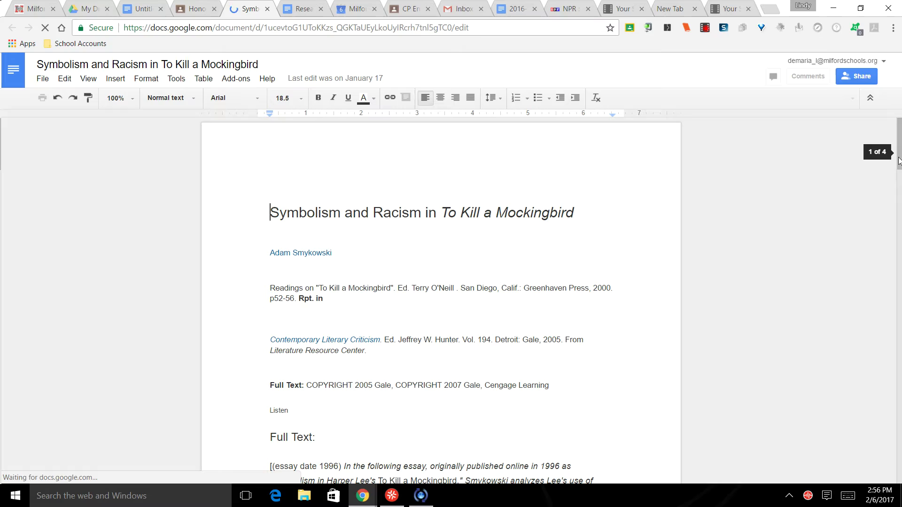
left_click_drag(900, 200, 900, 400)
scroll(697, 404, "down", 8)
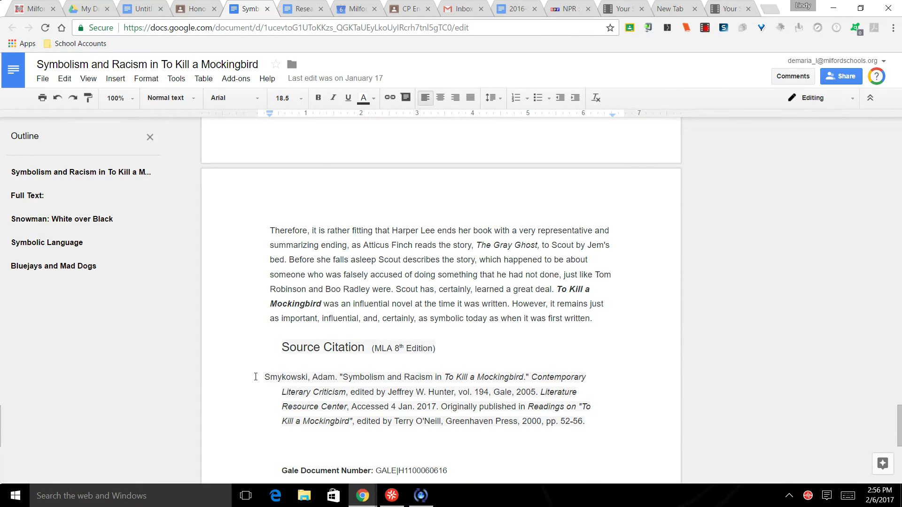
left_click_drag(257, 377, 510, 448)
key("ctrl+c")
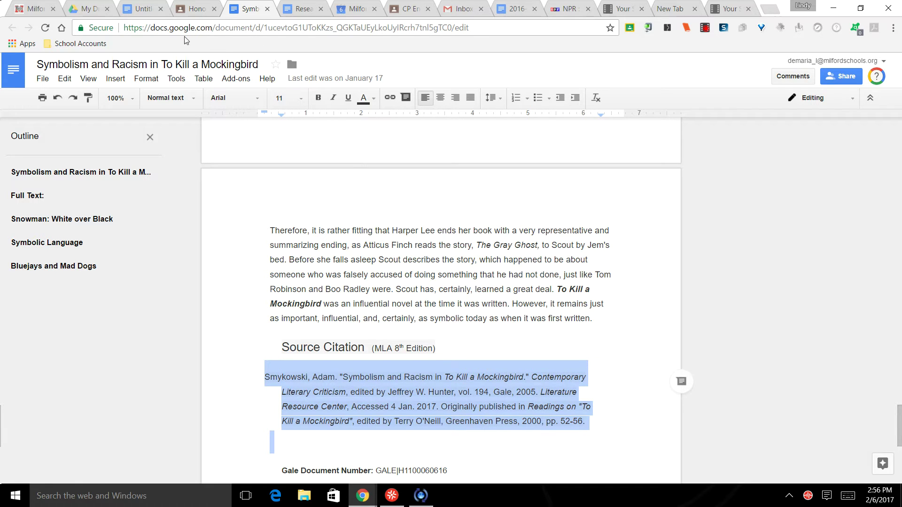
Paste the Symbolism and Racism citation under the Works Cited heading
left_click(140, 17)
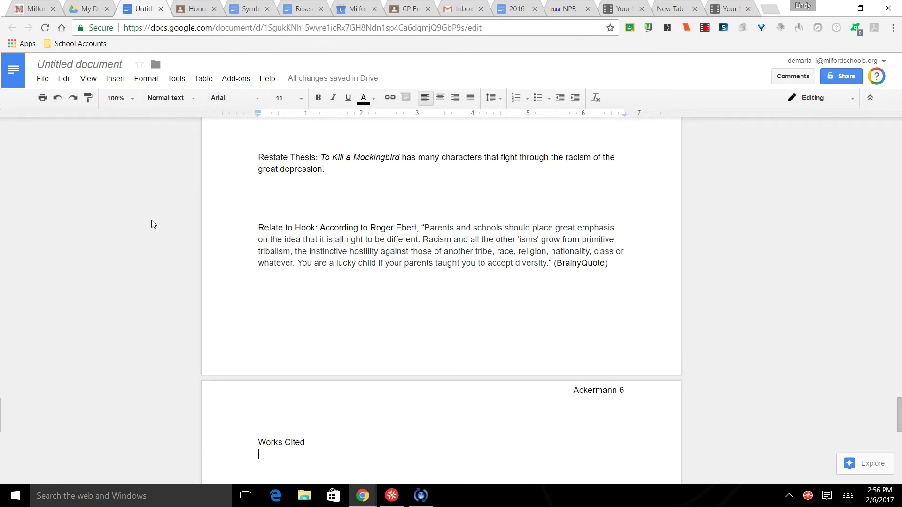
key("ctrl+v")
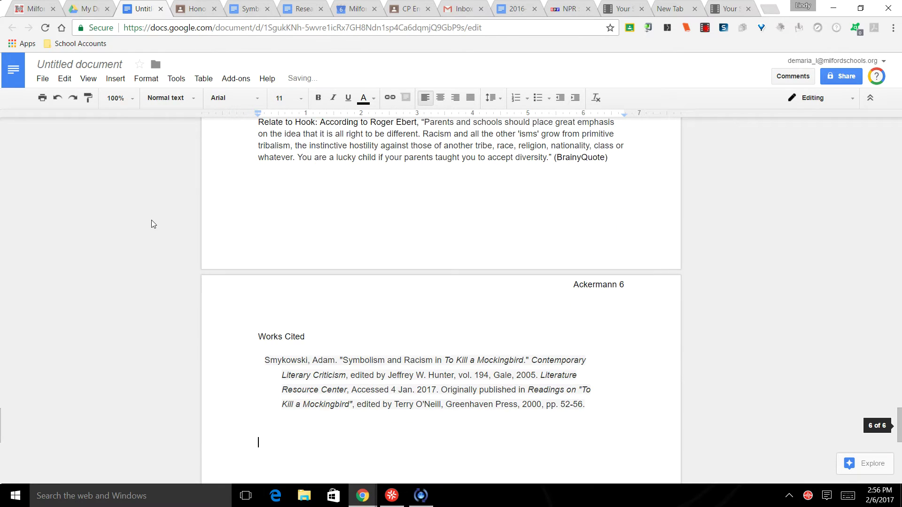
left_click(193, 10)
Open the Harper Lee and the Destabilization of Heterosexuality article from the class stream
left_click(12, 28)
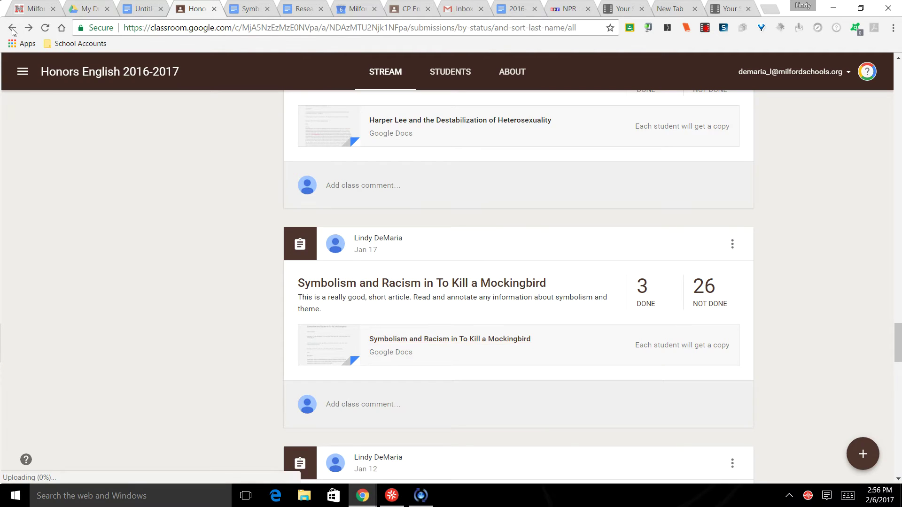
left_click(30, 28)
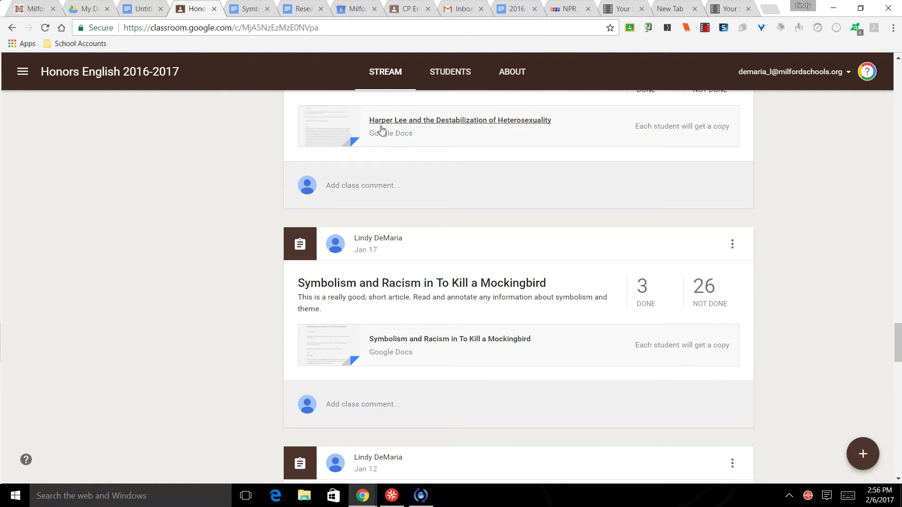
left_click(382, 129)
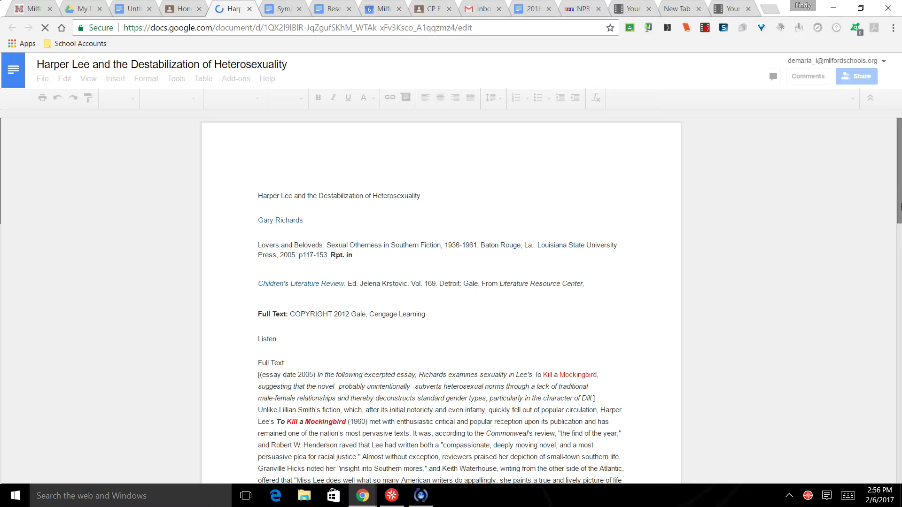
Scroll to the article's end and select its MLA 8th Edition source citation
scroll(901, 199, "down", 2)
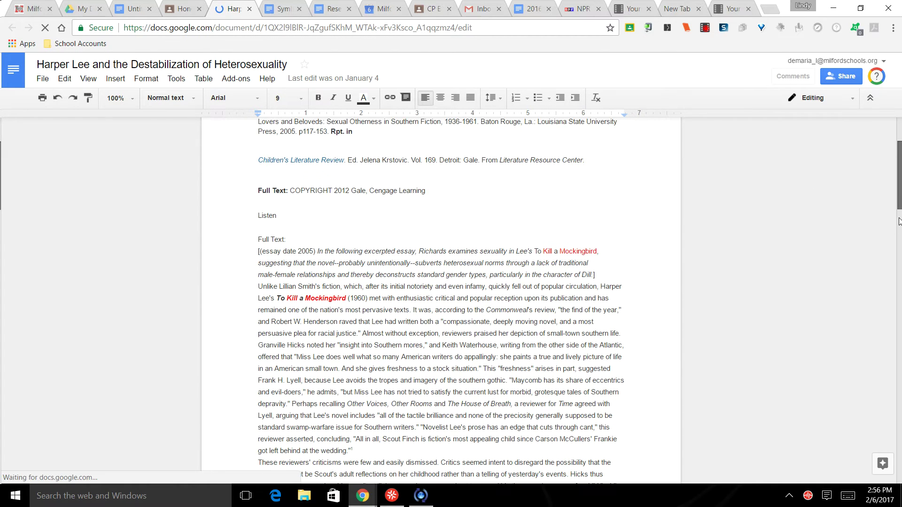
scroll(900, 221, "down", 5)
scroll(900, 245, "down", 11)
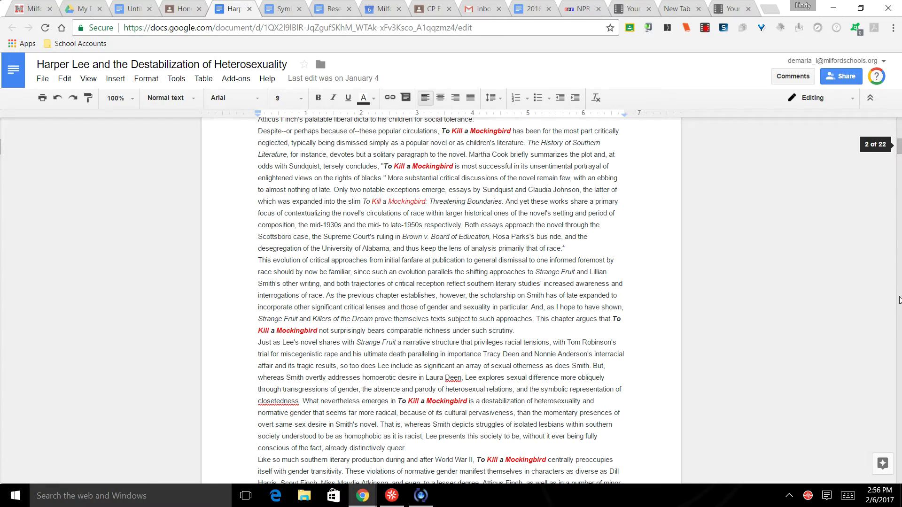
right_click(900, 301)
left_click(898, 315)
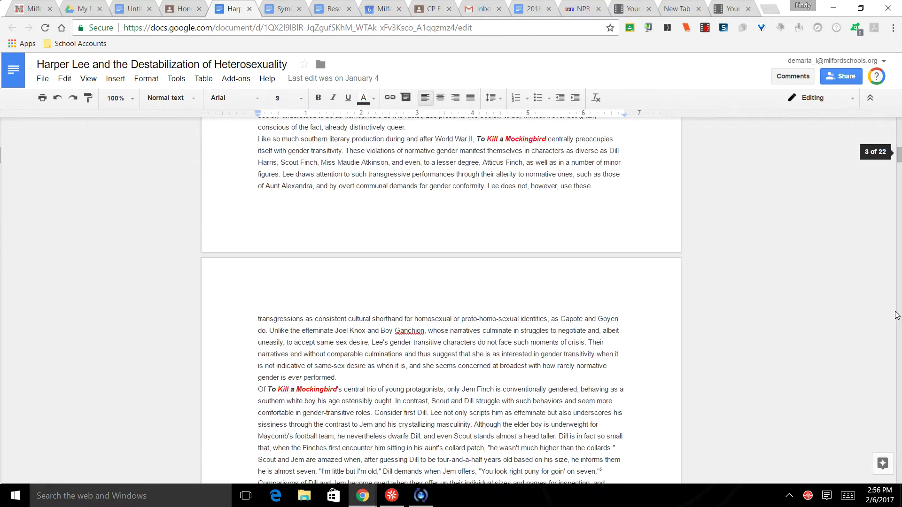
scroll(897, 316, "down", 20)
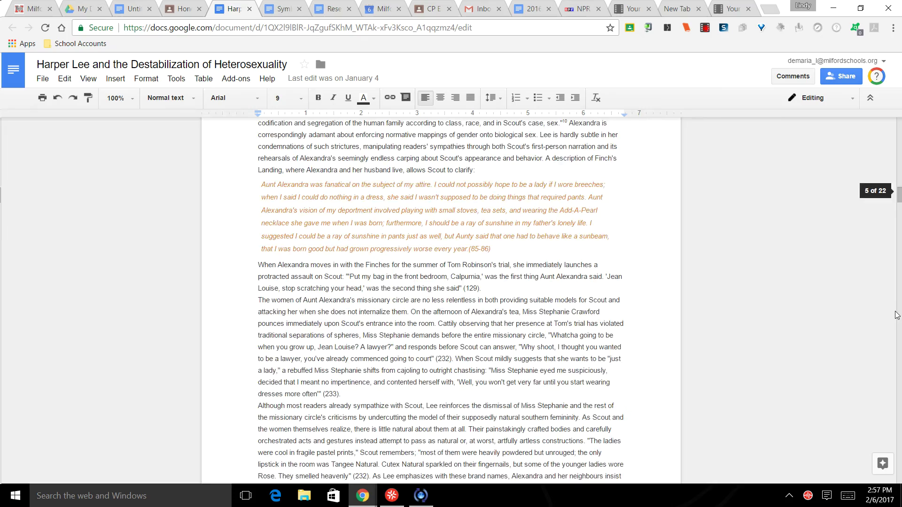
scroll(895, 315, "down", 20)
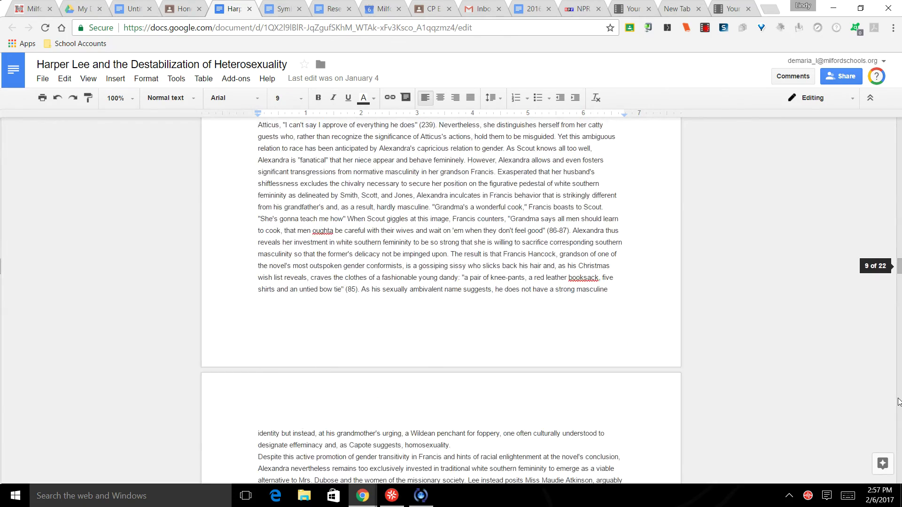
scroll(898, 402, "down", 20)
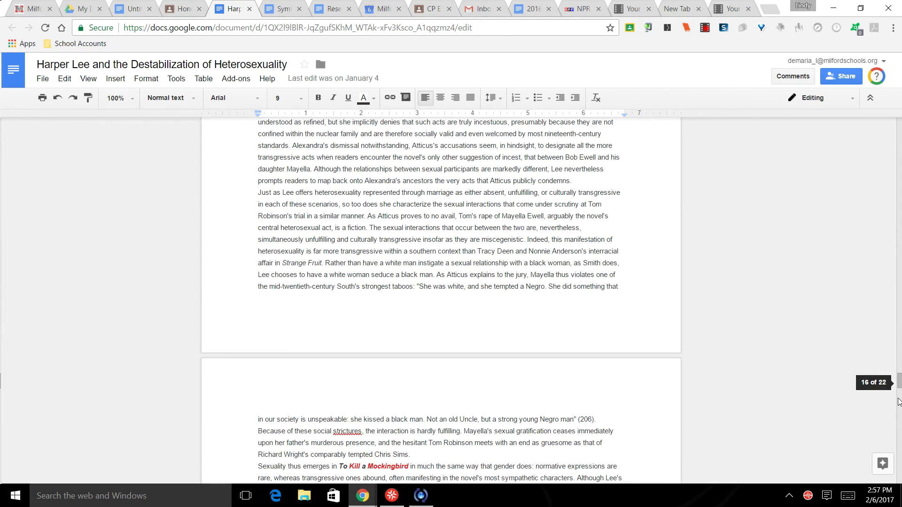
scroll(898, 402, "down", 15)
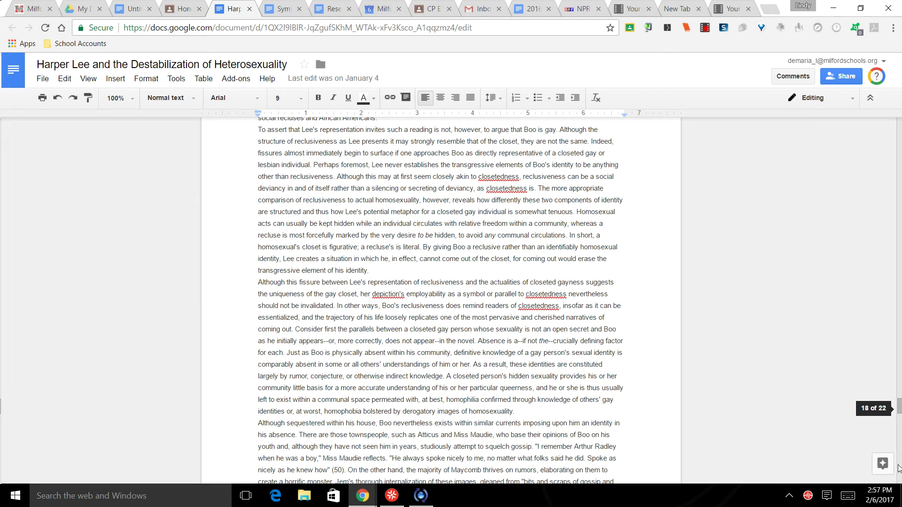
scroll(899, 467, "down", 20)
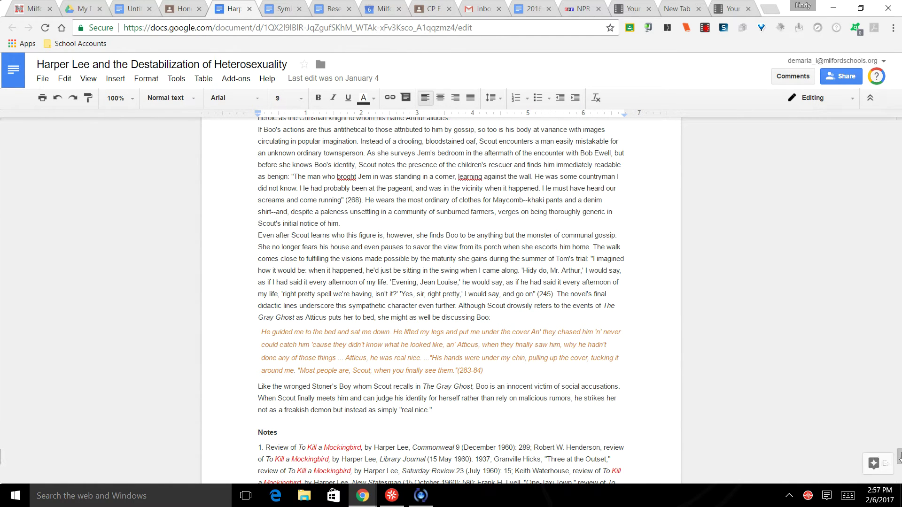
left_click_drag(899, 454, 899, 470)
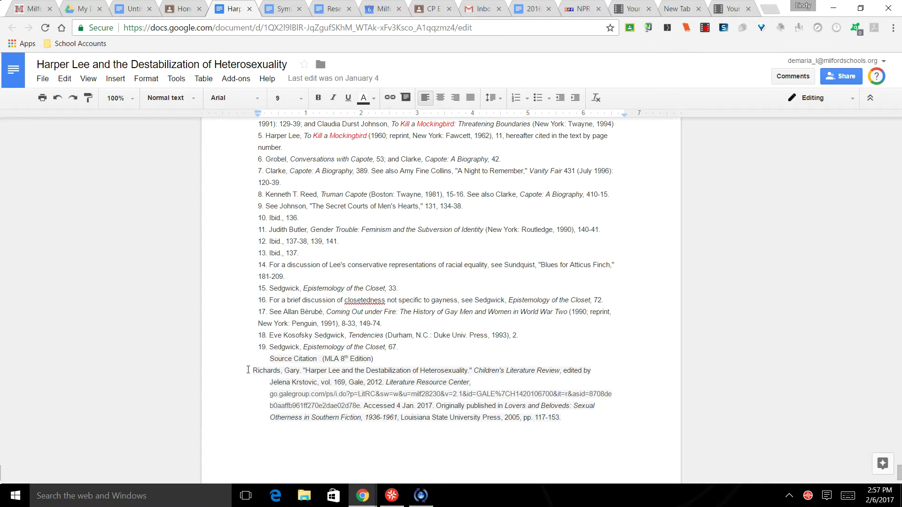
left_click_drag(248, 370, 544, 431)
key("ctrl+c")
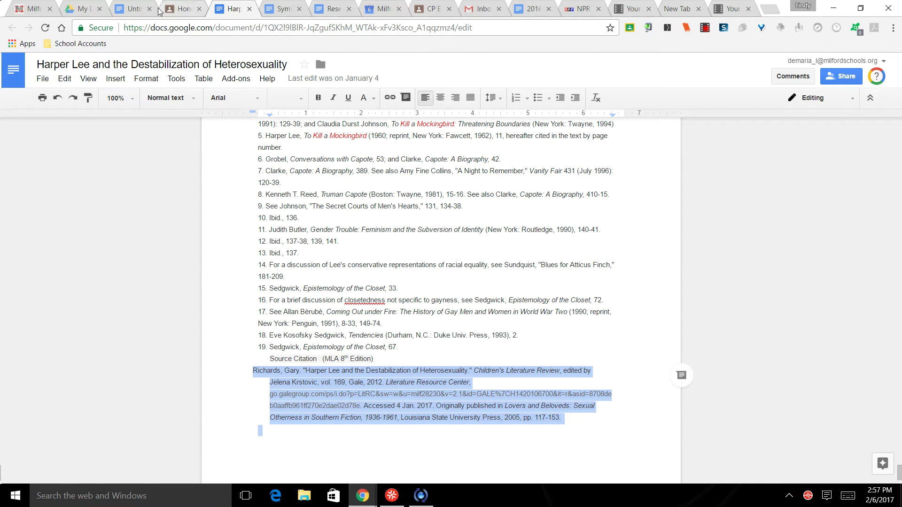
Paste the Harper Lee article citation above the Symbolism and Racism entry and fix the line breaks
left_click(135, 10)
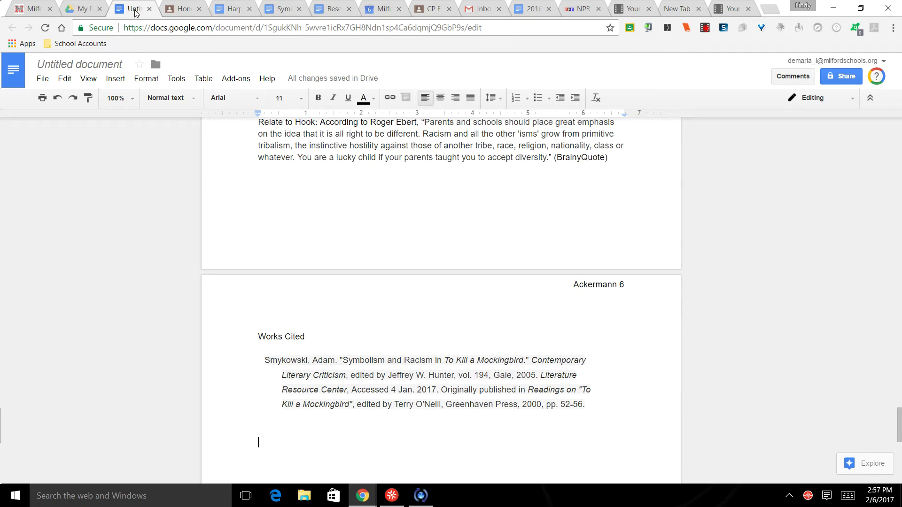
left_click(264, 360)
key("Return")
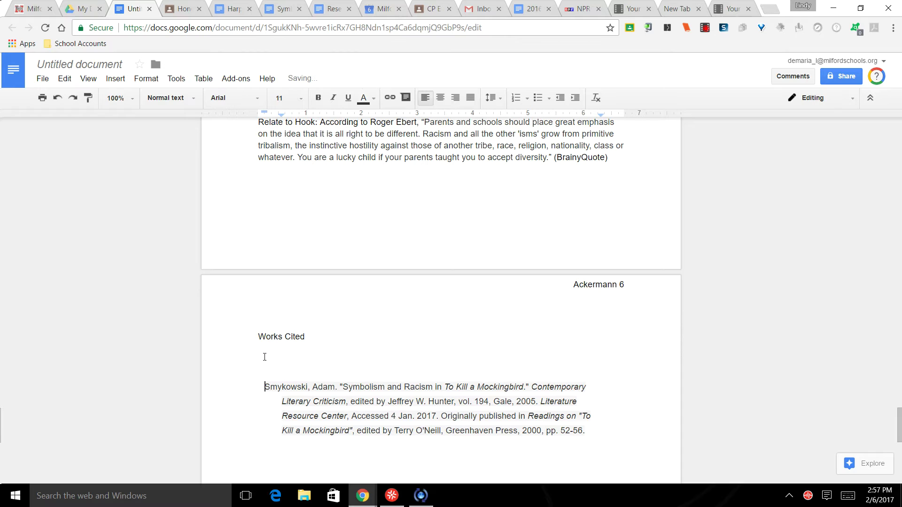
left_click(264, 369)
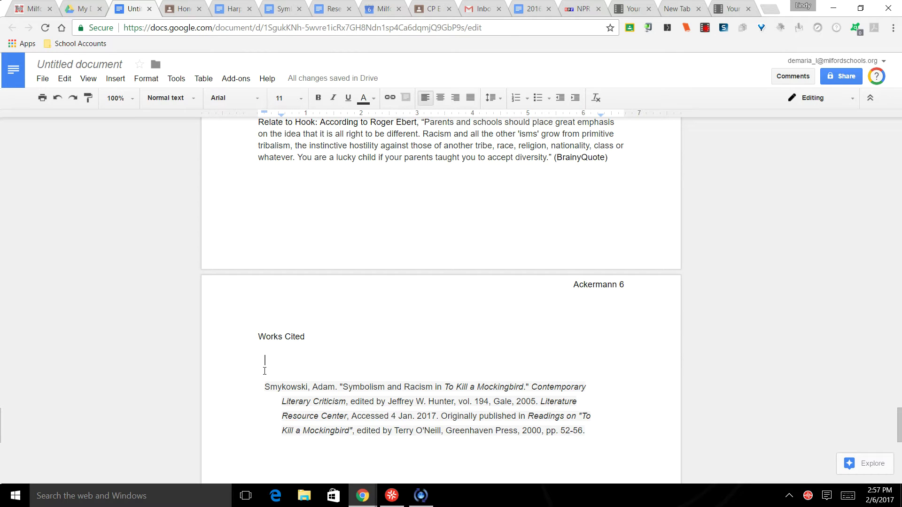
key("ctrl+v")
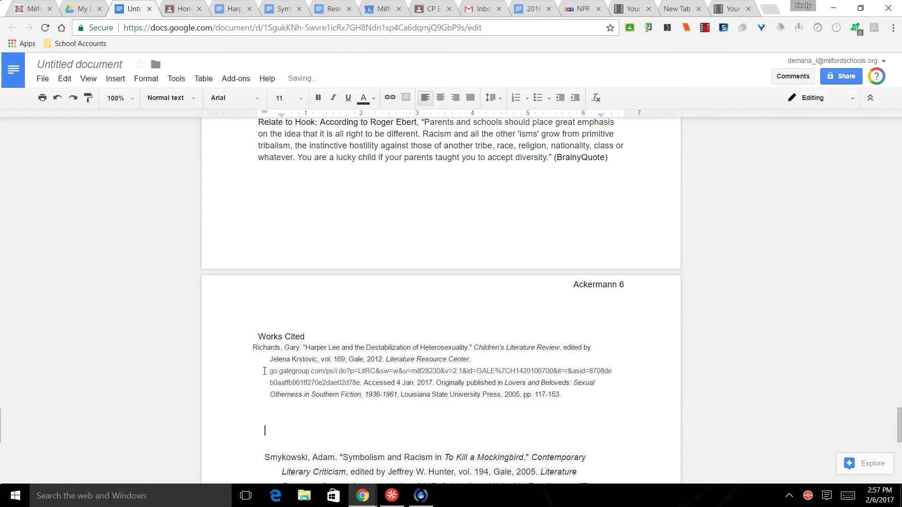
left_click(264, 463)
key("BackSpace")
key("BackSpace")
key("BackSpace")
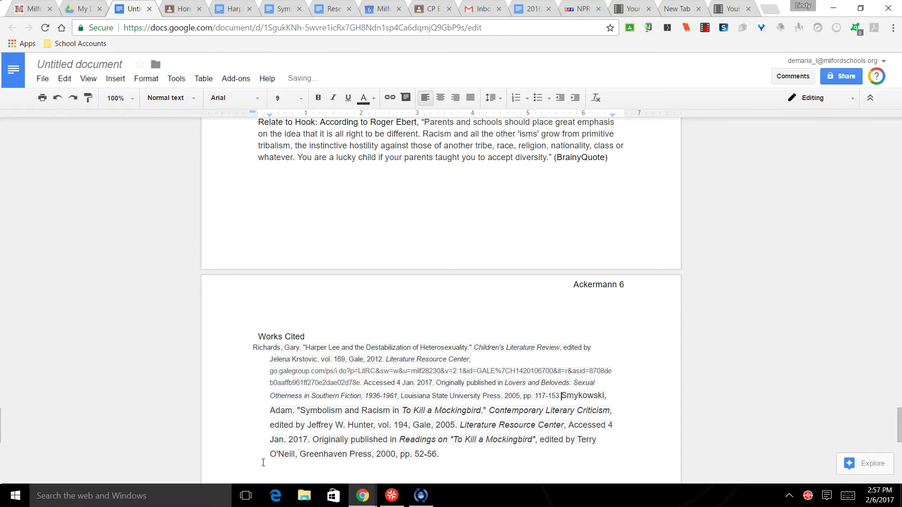
key("BackSpace")
key("Return")
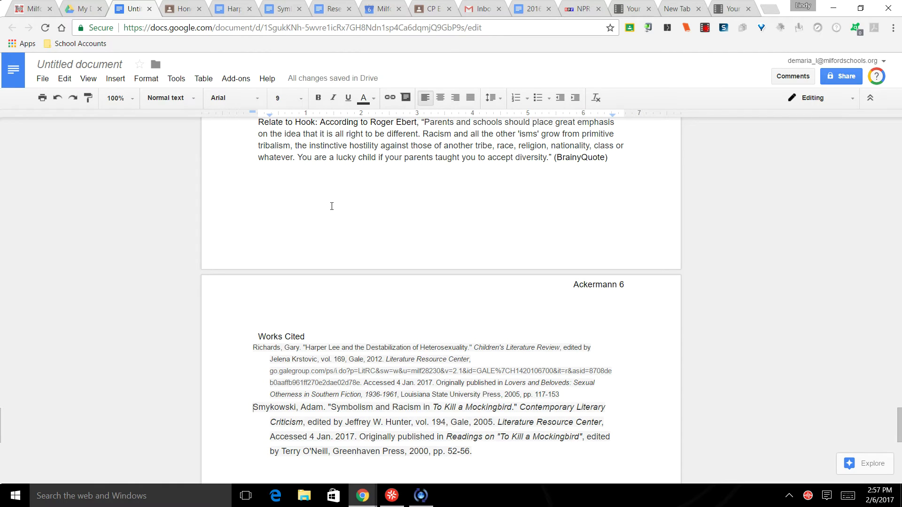
Load easybib.com in a new Chrome tab
left_click(768, 10)
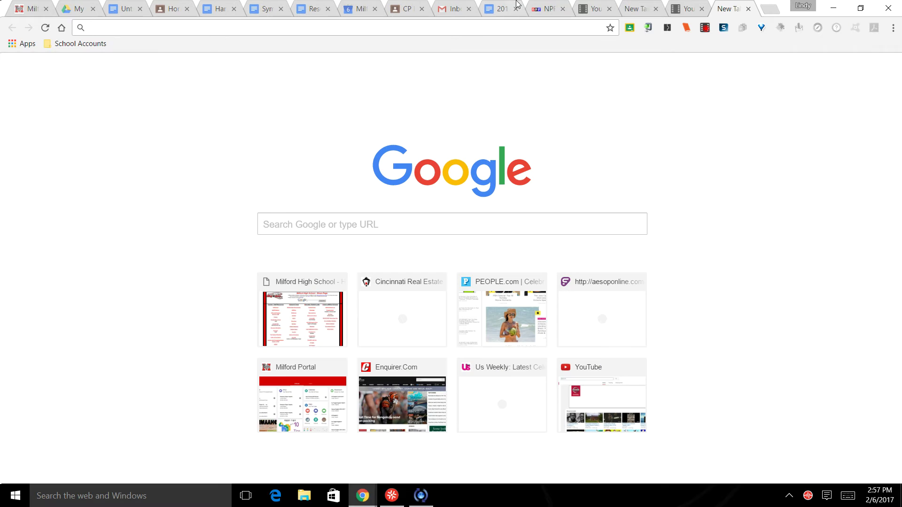
type("easy")
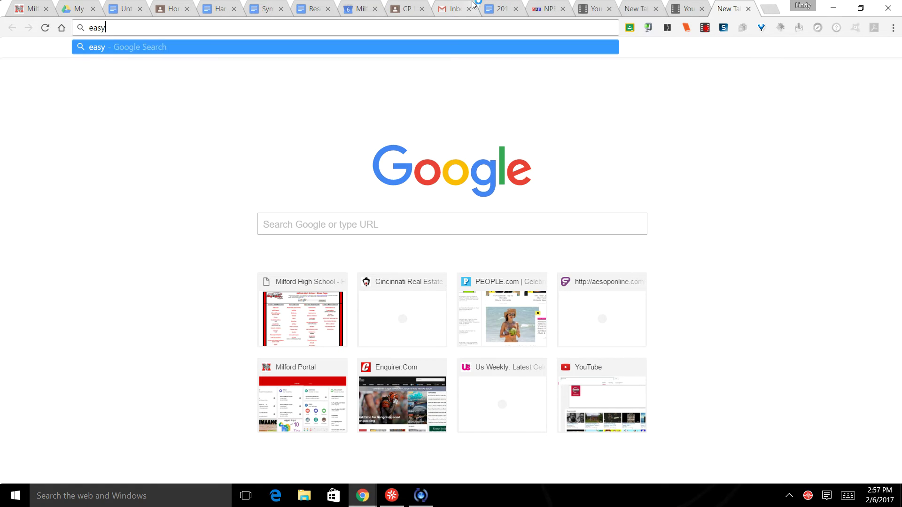
type("bib.com")
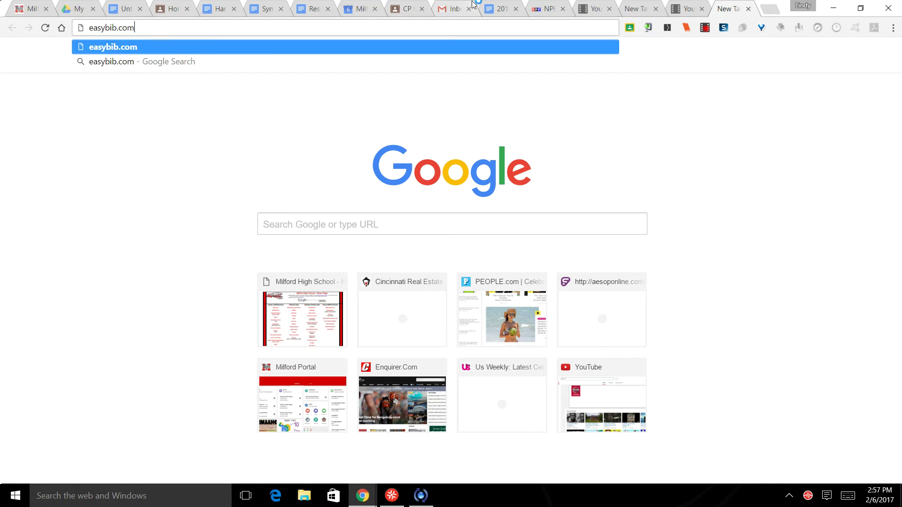
key("Return")
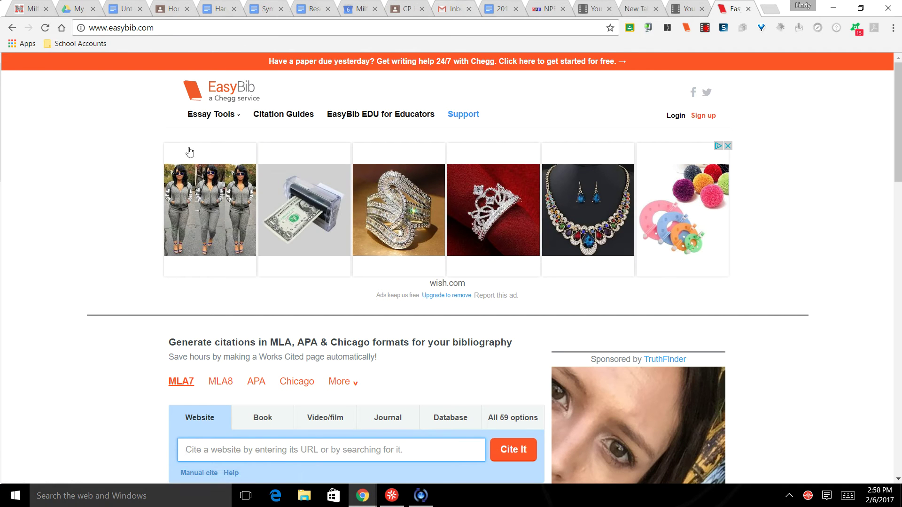
left_click(253, 421)
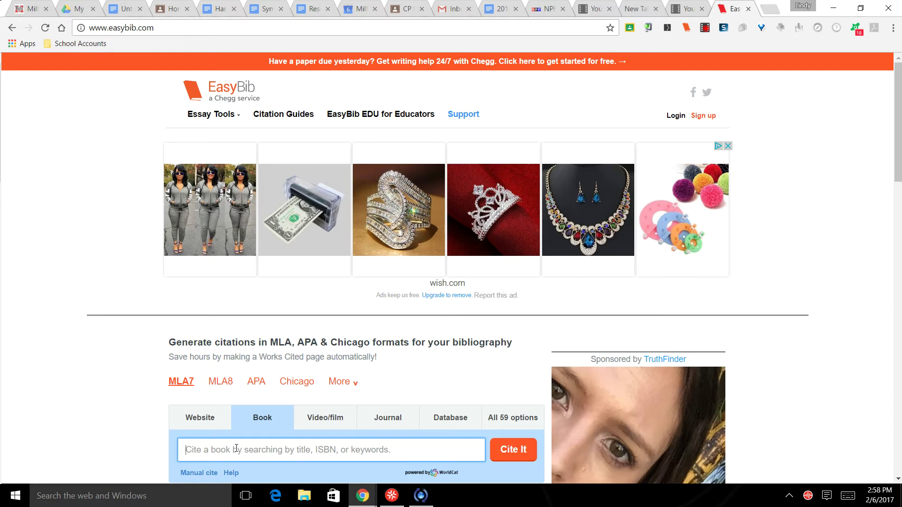
type("978-0-446-31078-9")
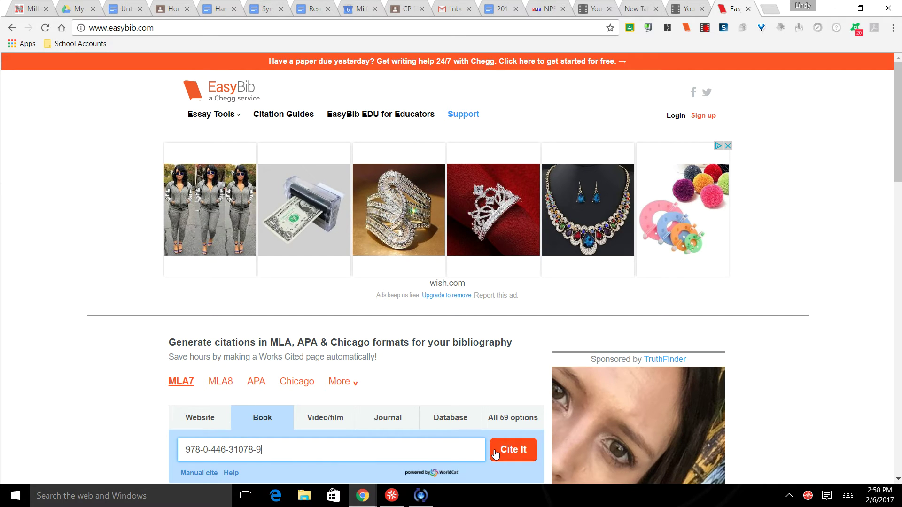
left_click(495, 453)
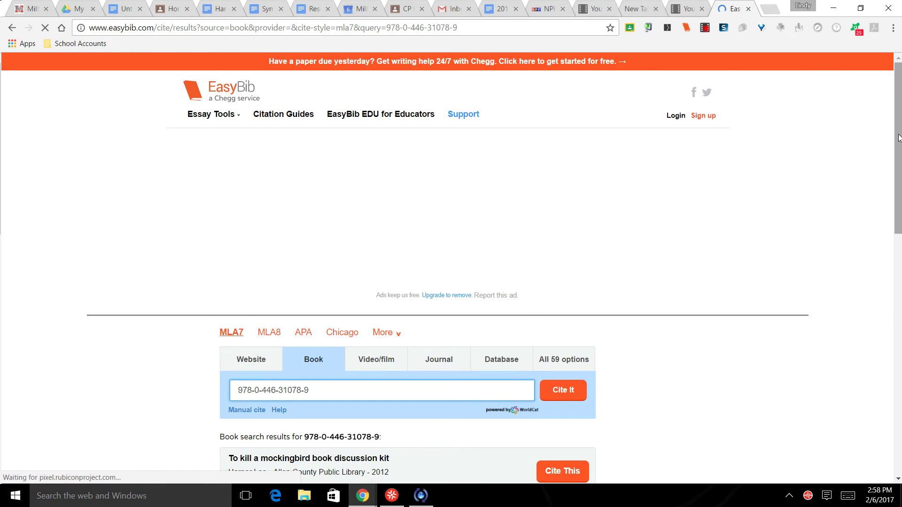
left_click_drag(899, 138, 901, 218)
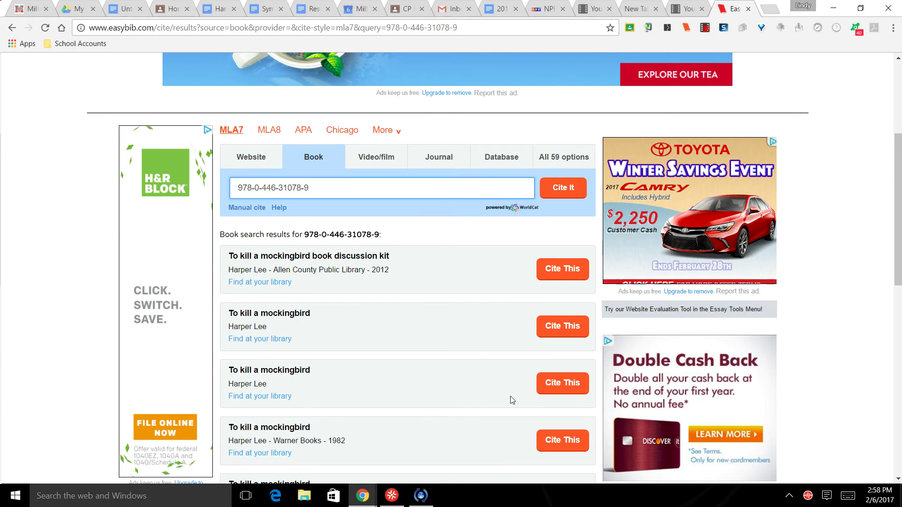
Create the citation 'Lee, Harper. To Kill a Mockingbird. New York: Warner, 1982. Print.' from a search result
left_click(545, 330)
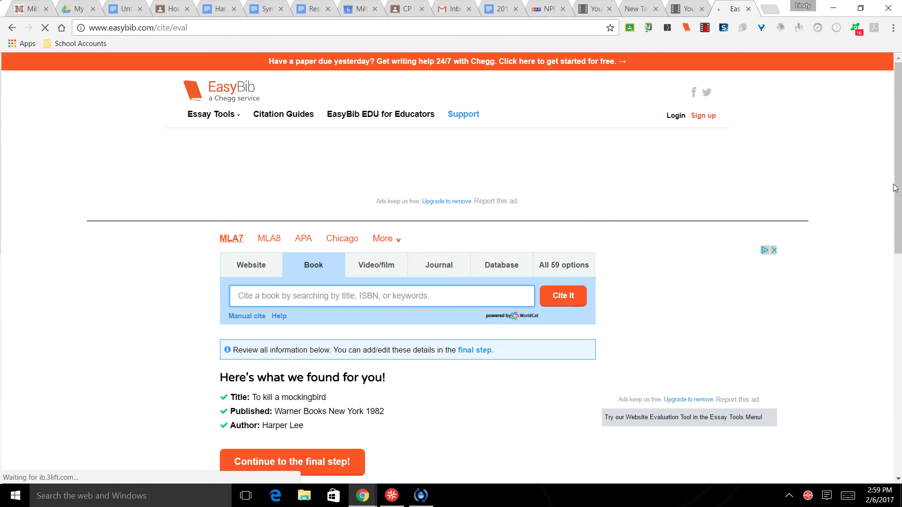
left_click_drag(897, 196, 897, 274)
left_click(297, 339)
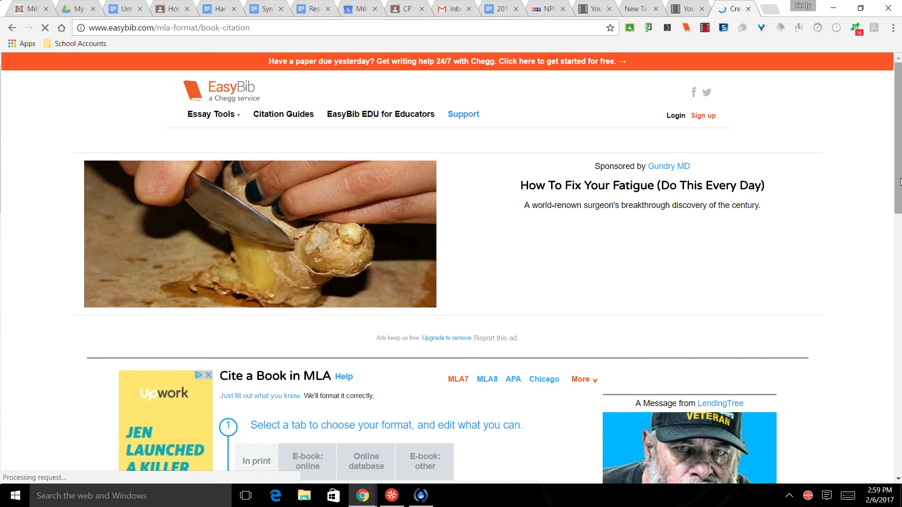
scroll(900, 182, "down", 4)
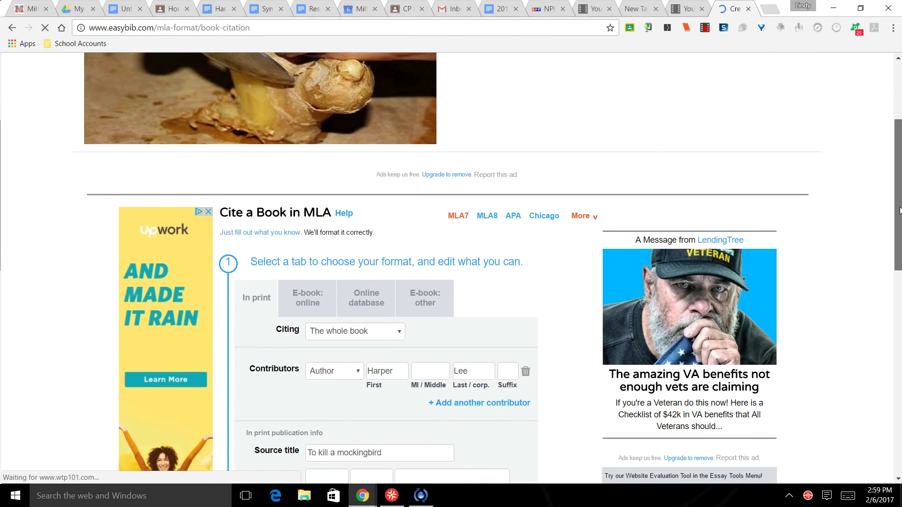
left_click_drag(899, 210, 900, 264)
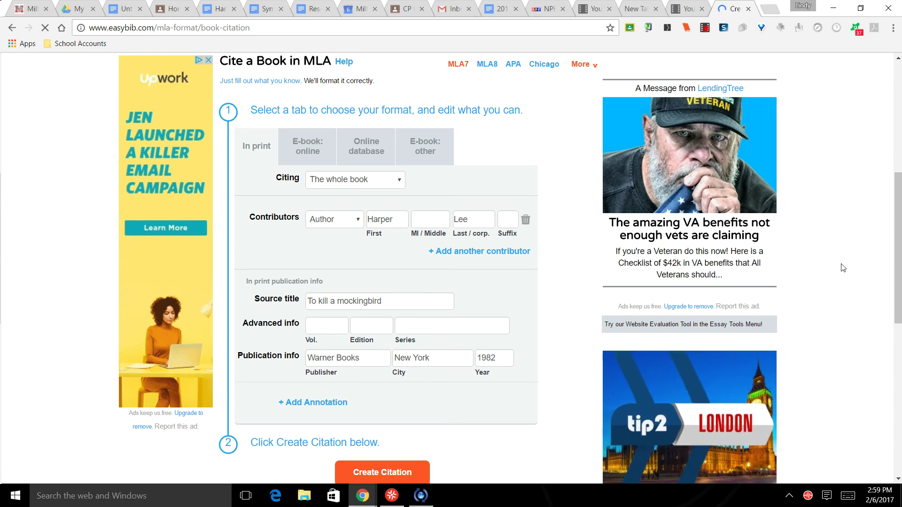
left_click_drag(899, 259, 900, 284)
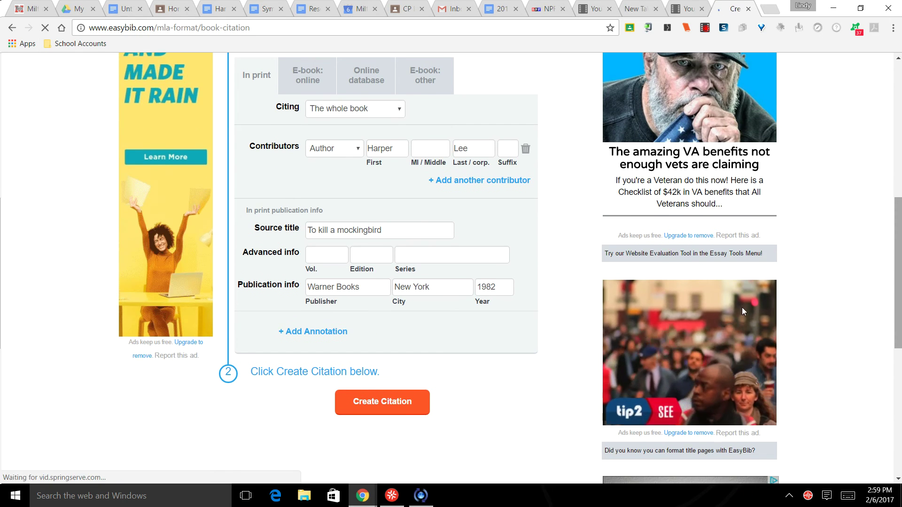
left_click(376, 400)
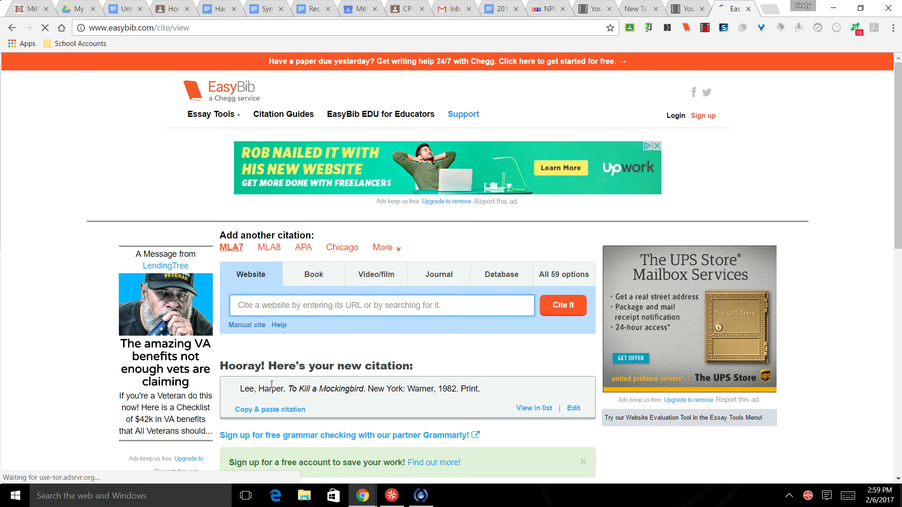
Copy the new To Kill a Mockingbird citation to the clipboard
left_click(241, 409)
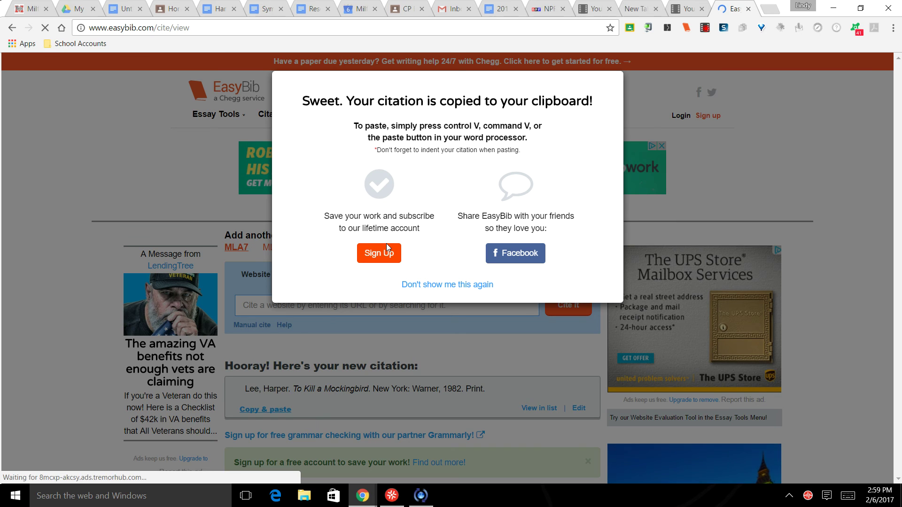
Paste the Lee, Harper citation on a new first line above the Richards and Smykowski entry
left_click(130, 15)
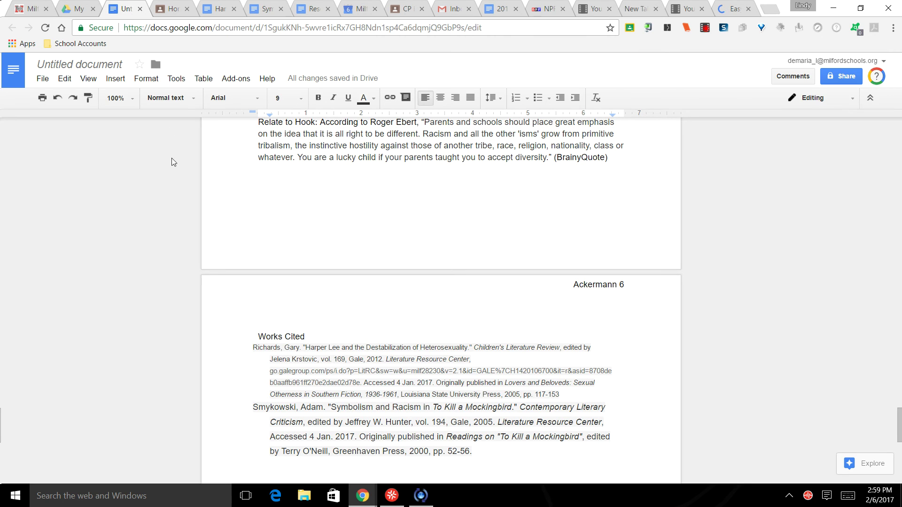
left_click(249, 352)
key("Return")
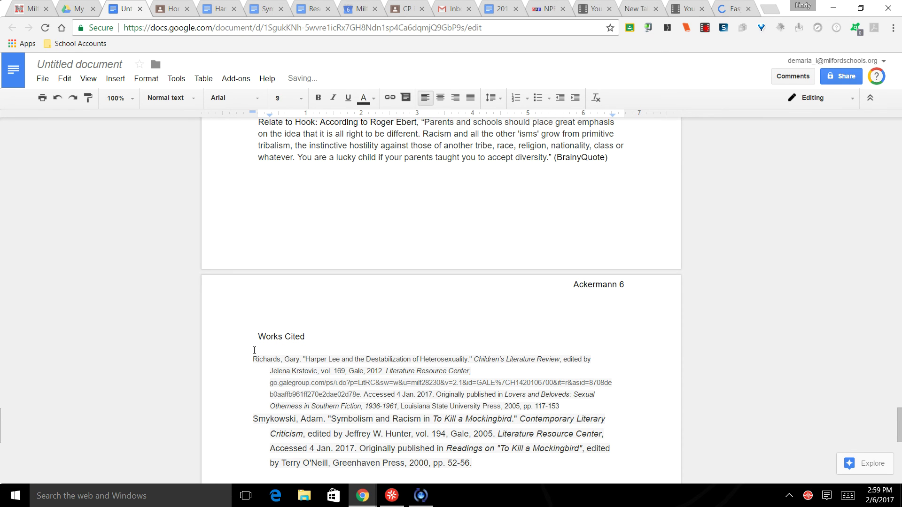
left_click(255, 351)
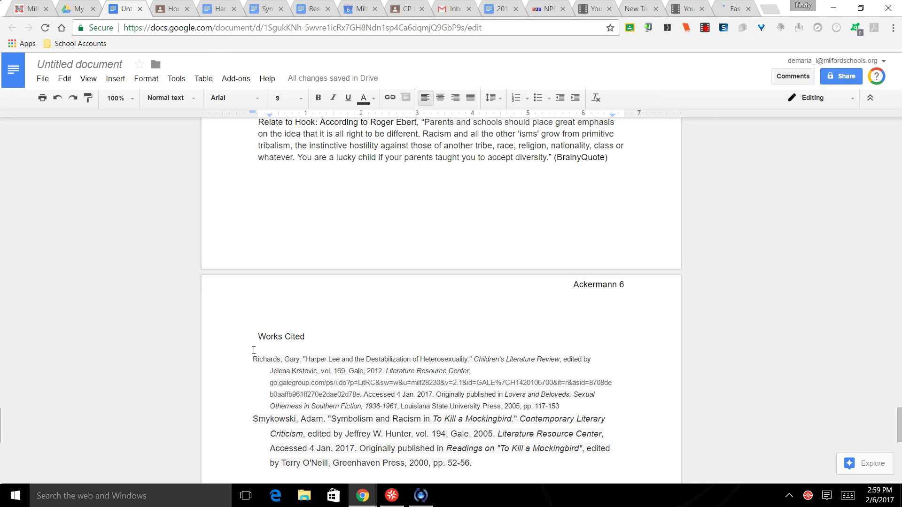
key("ctrl+v")
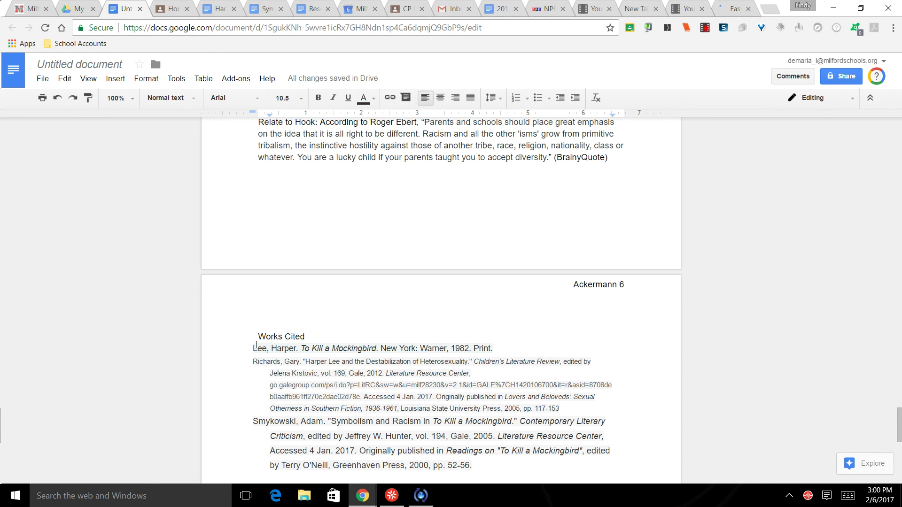
Set all of the Works Cited text to Times New Roman, size 12
left_click_drag(258, 337, 451, 476)
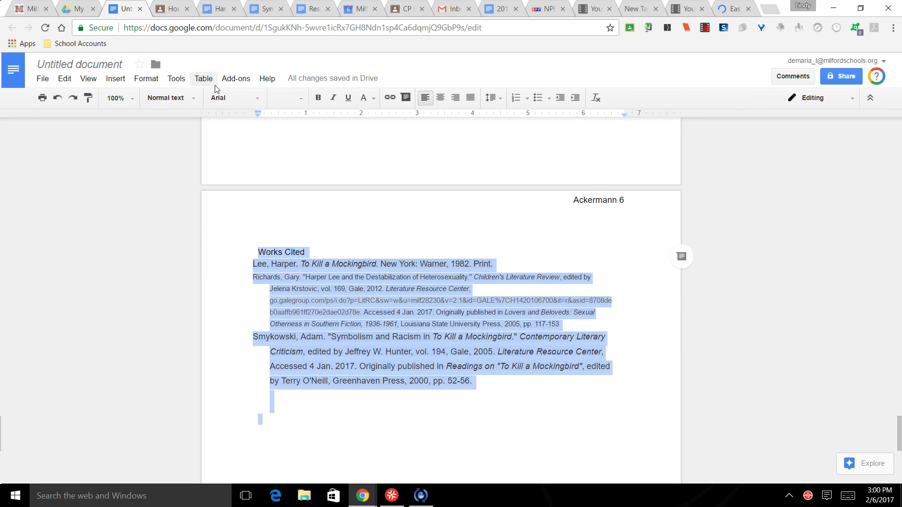
left_click(223, 99)
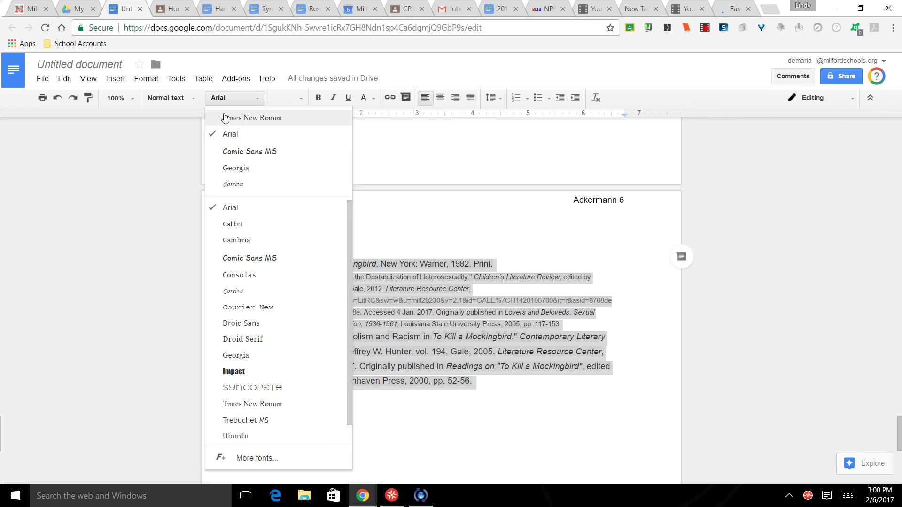
left_click(224, 117)
left_click(281, 98)
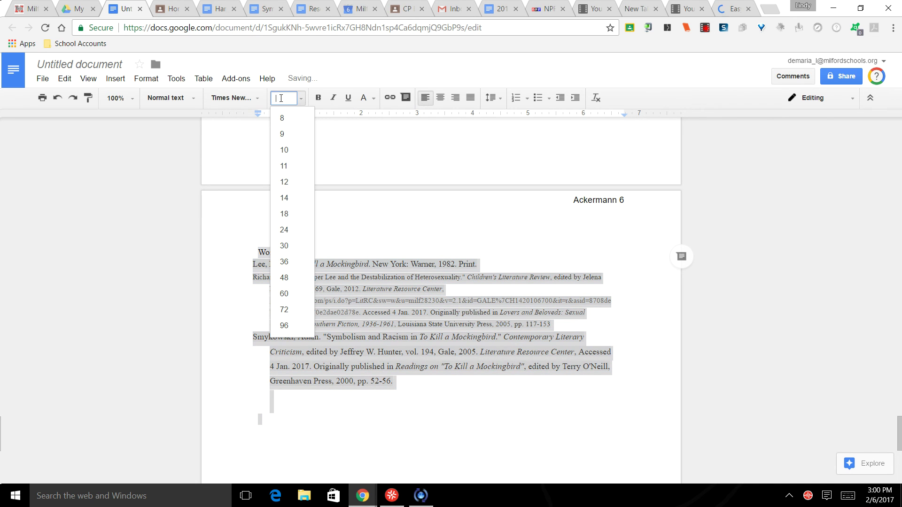
left_click(284, 182)
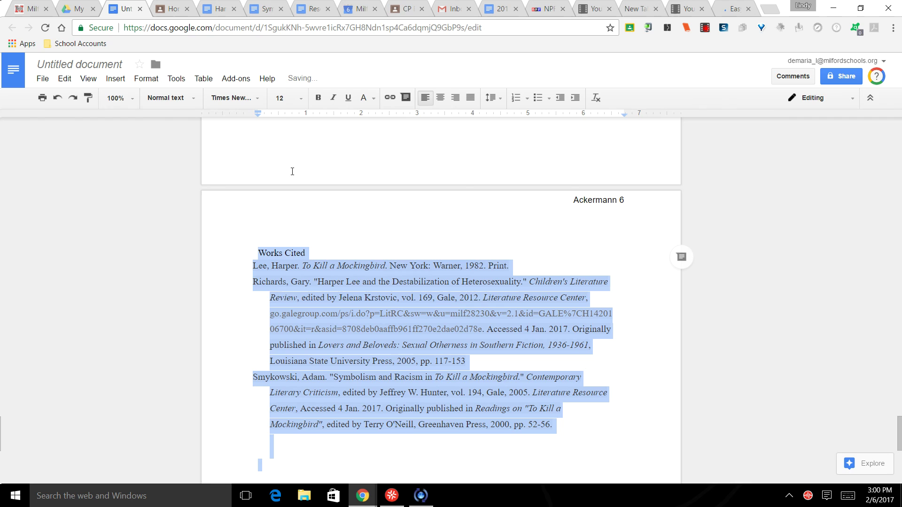
Double-space the citations and center the Works Cited title
left_click(490, 98)
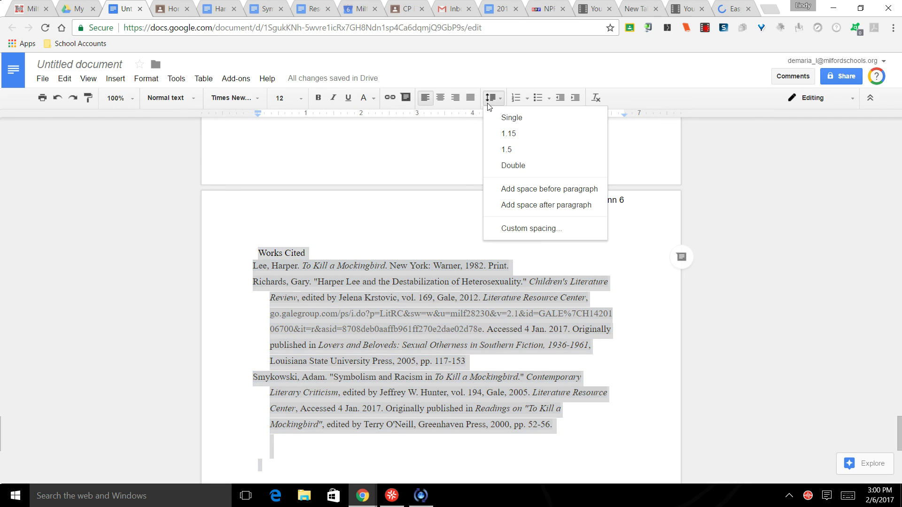
left_click(500, 165)
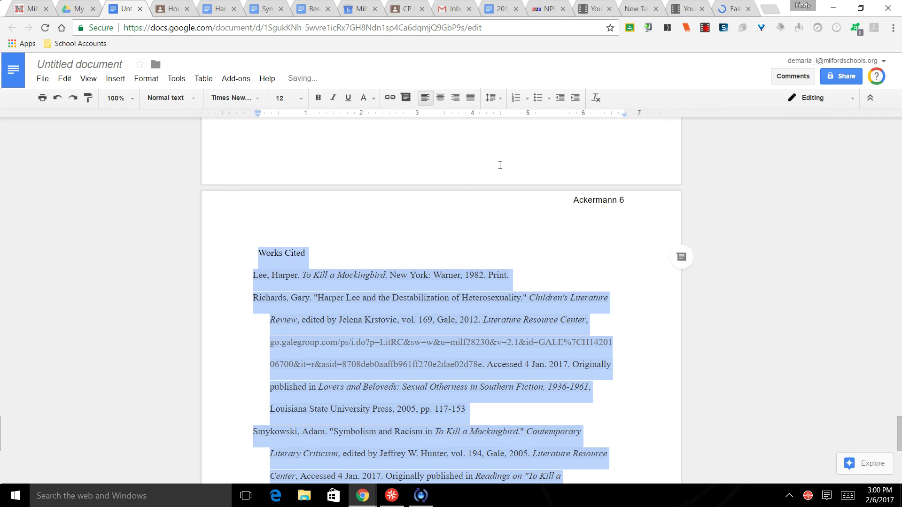
left_click(254, 256)
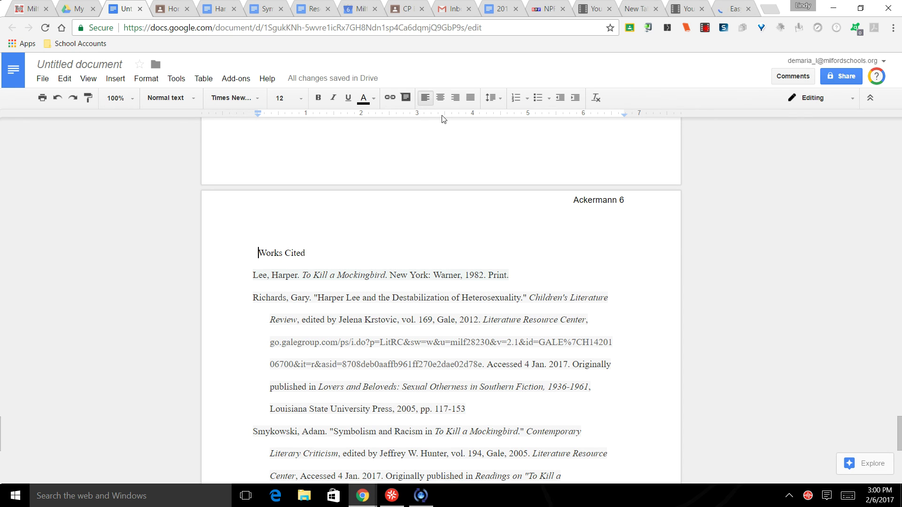
left_click(441, 99)
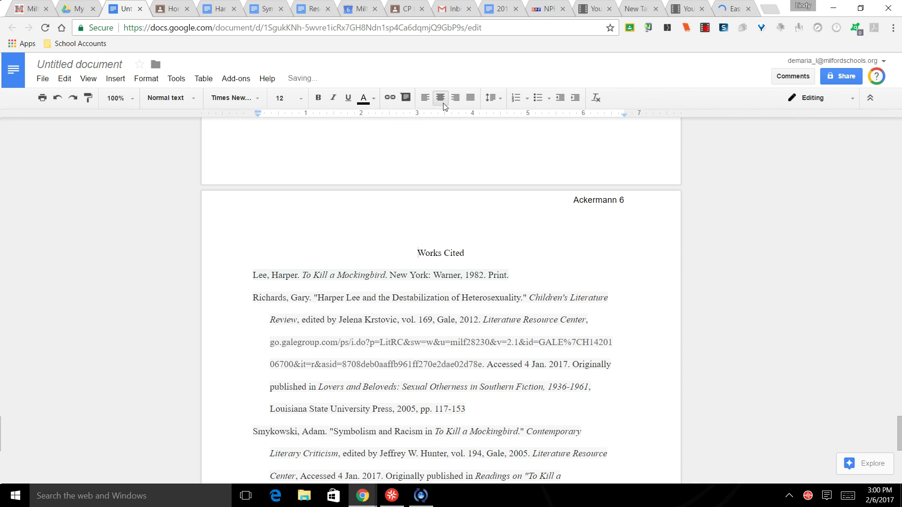